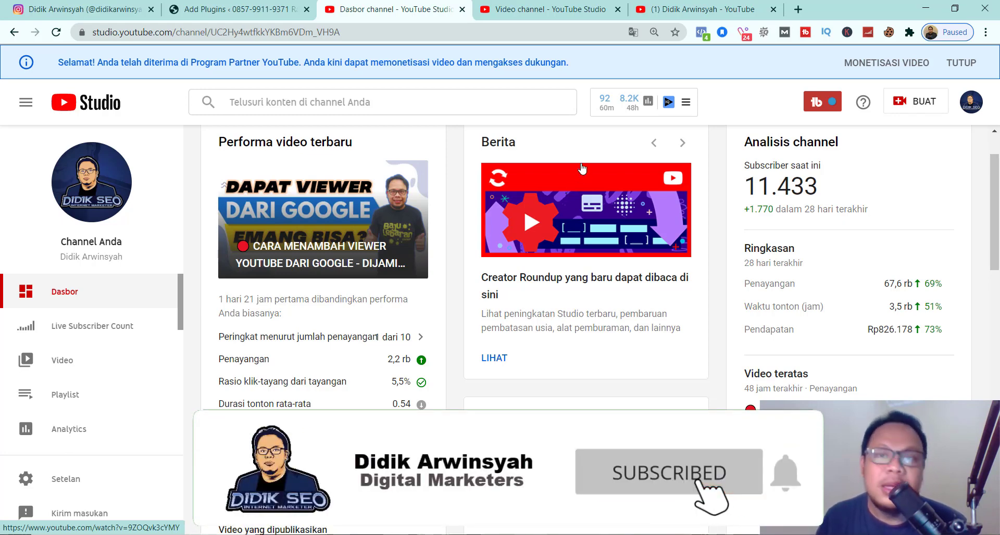
Step: Switch to the YouTube channel page and open YouTube Studio from the account options
{"action": "left_click", "coordinate": [698, 9]}
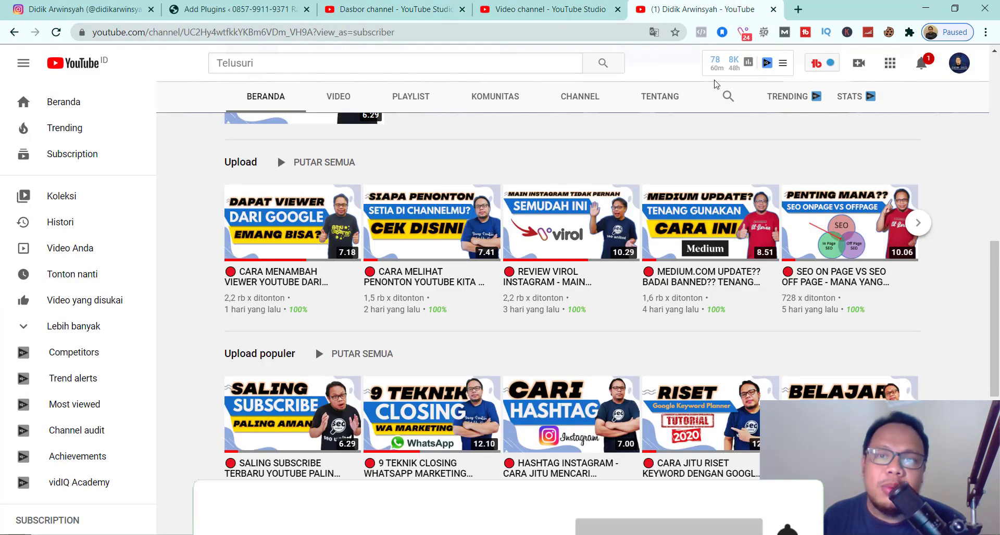
{"action": "mouse_move", "coordinate": [311, 467]}
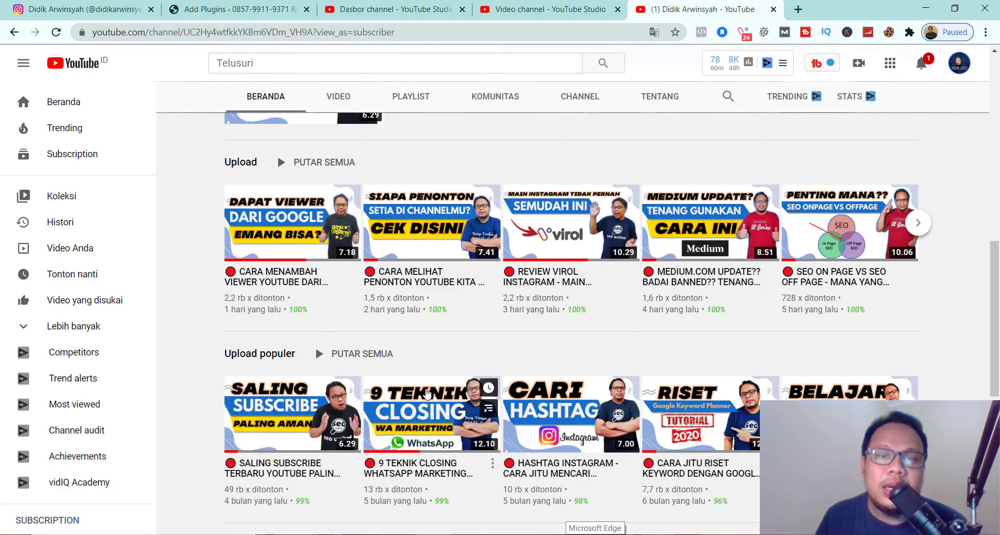
{"action": "left_click", "coordinate": [957, 65]}
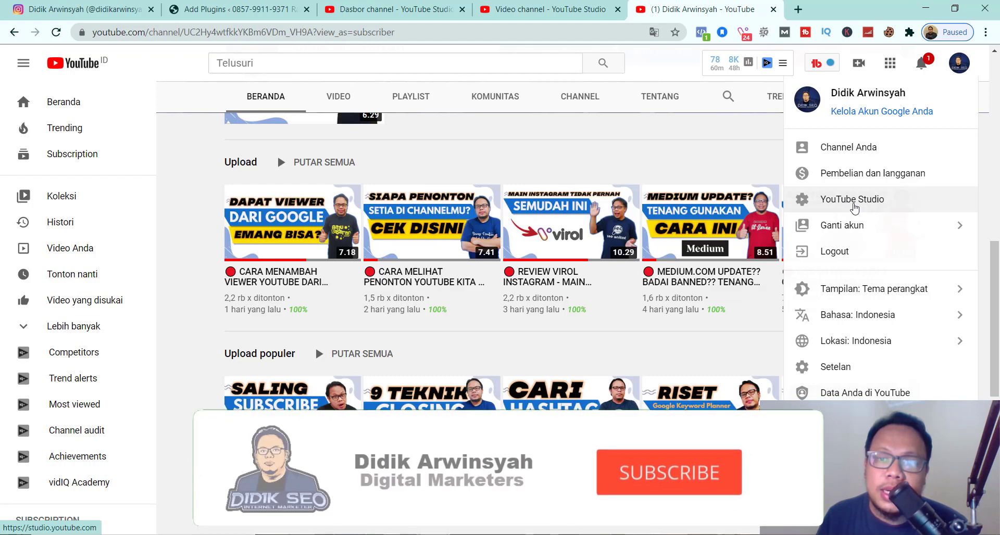
{"action": "left_click", "coordinate": [850, 200]}
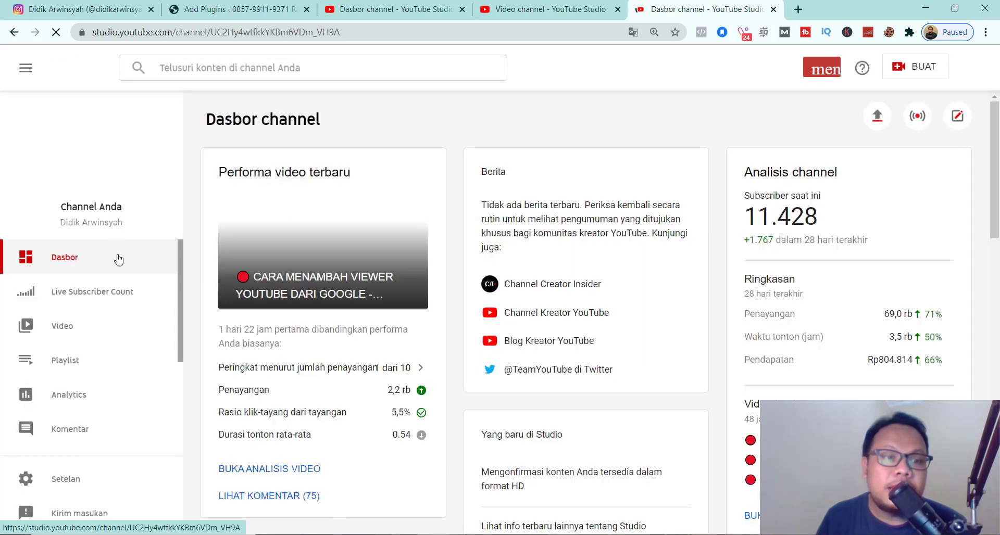
{"action": "scroll", "coordinate": [121, 309], "scroll_direction": "down", "scroll_amount": 2}
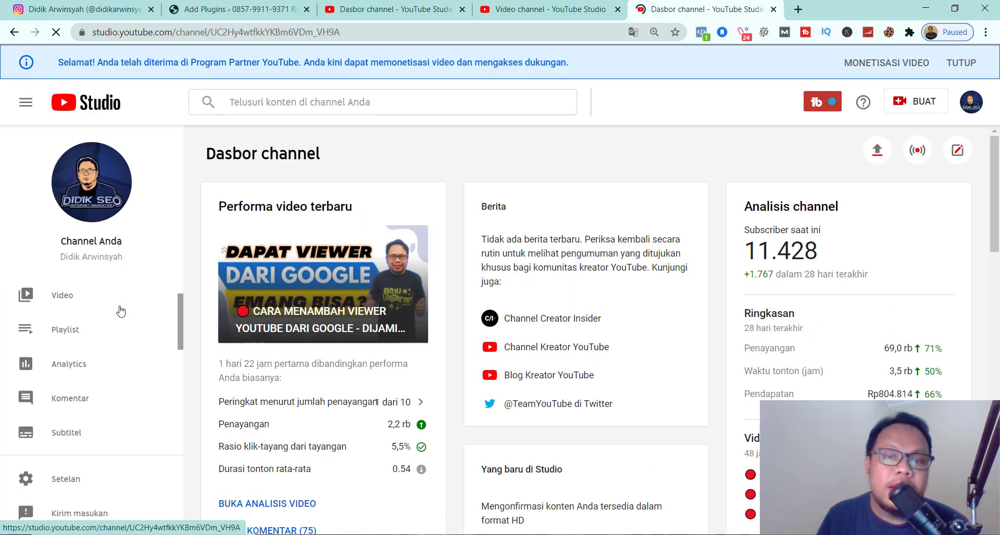
{"action": "scroll", "coordinate": [139, 352], "scroll_direction": "up", "scroll_amount": 2}
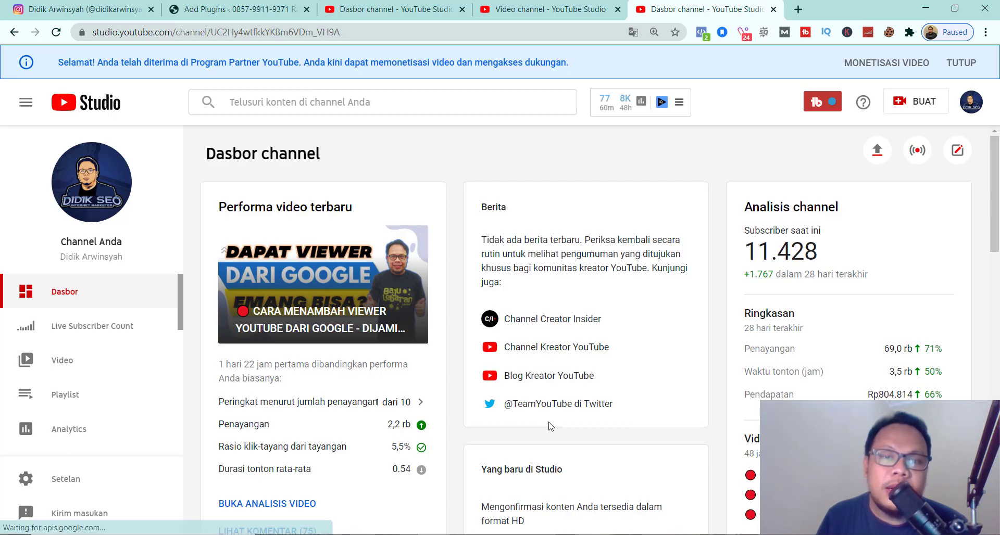
Step: Examine the Berita, Yang baru di Studio and Ide untuk Anda cards on the channel dashboard
{"action": "left_click", "coordinate": [507, 16]}
{"action": "left_click", "coordinate": [698, 9]}
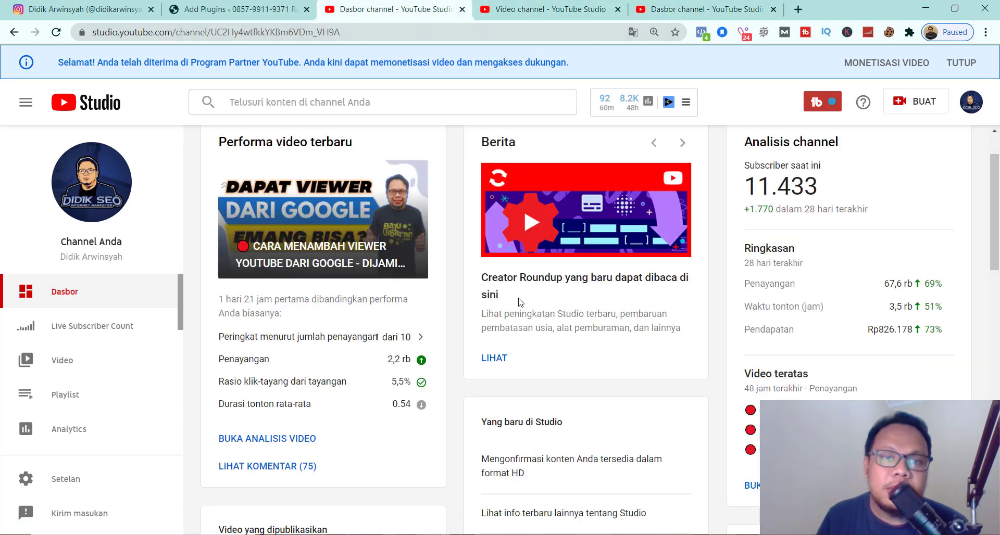
{"action": "scroll", "coordinate": [451, 254], "scroll_direction": "up", "scroll_amount": 2}
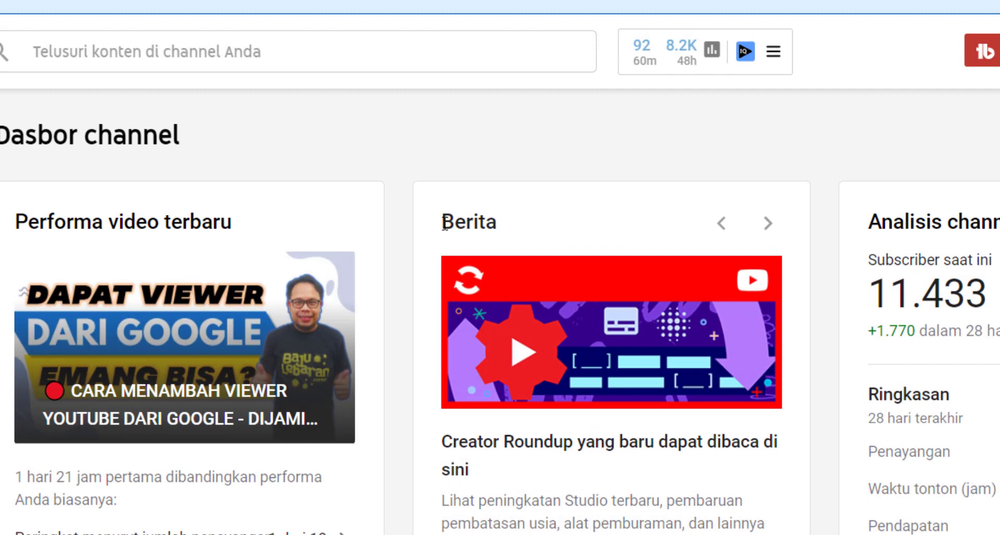
{"action": "left_click_drag", "start_coordinate": [444, 222], "coordinate": [503, 231]}
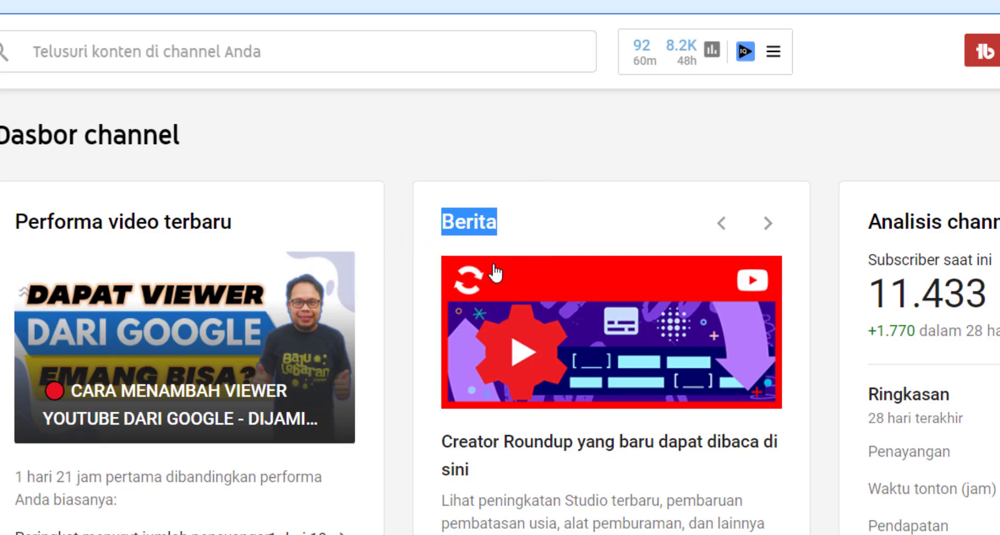
{"action": "scroll", "coordinate": [517, 266], "scroll_direction": "down", "scroll_amount": 6}
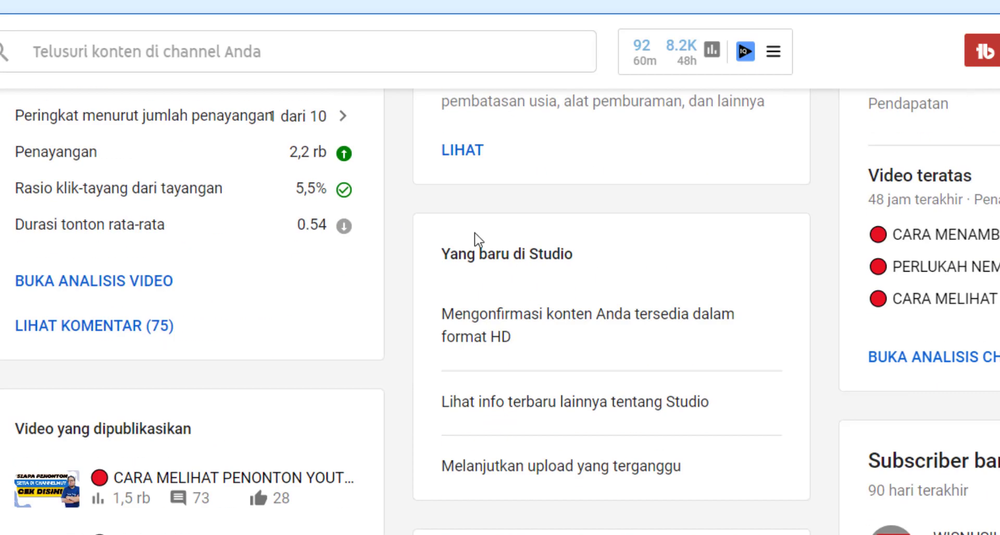
{"action": "left_click_drag", "start_coordinate": [446, 253], "coordinate": [575, 267]}
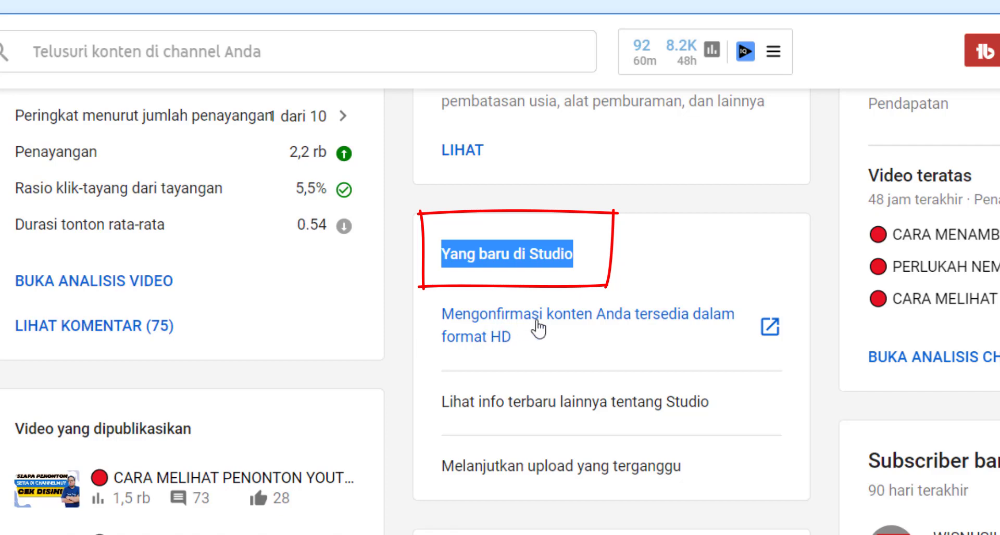
{"action": "scroll", "coordinate": [513, 352], "scroll_direction": "down", "scroll_amount": 4}
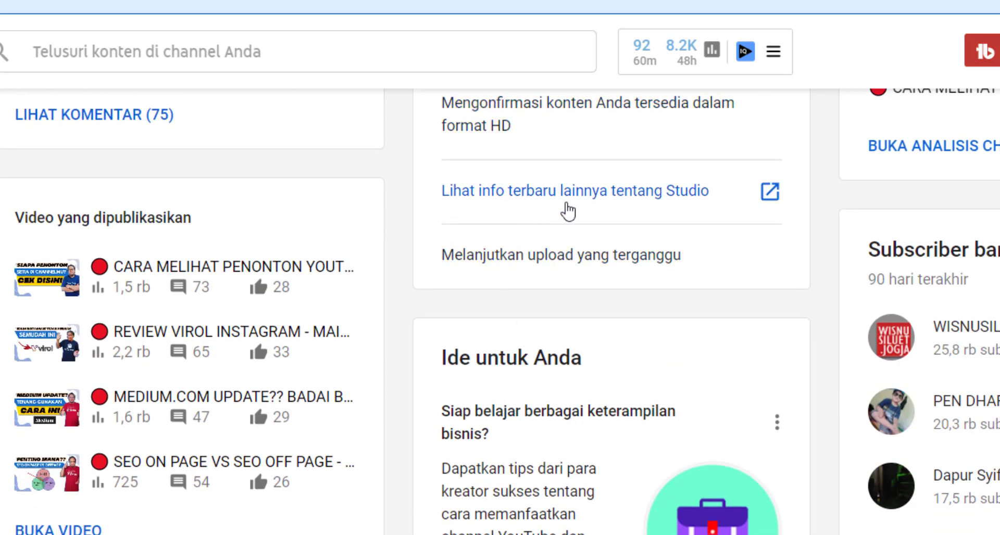
{"action": "scroll", "coordinate": [551, 362], "scroll_direction": "down", "scroll_amount": 5}
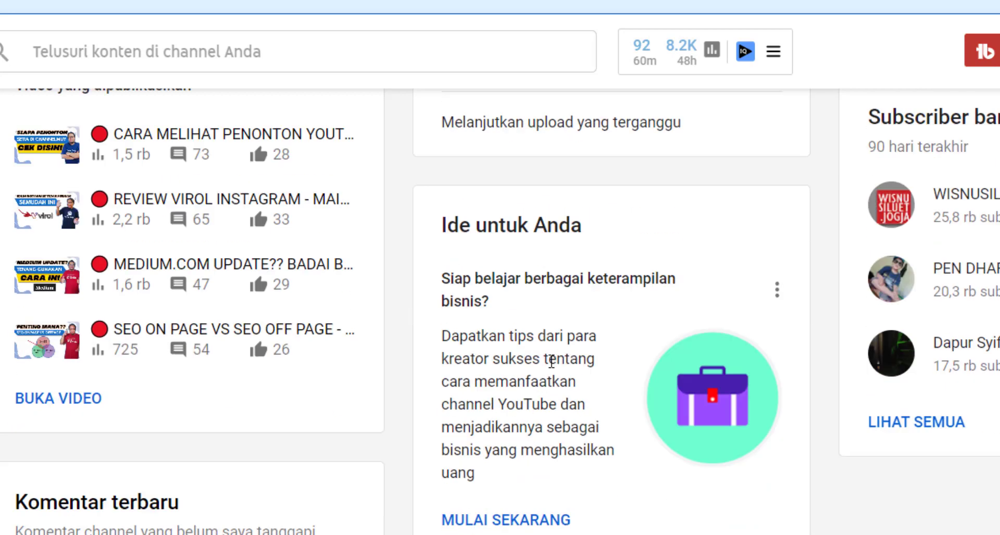
{"action": "scroll", "coordinate": [551, 365], "scroll_direction": "up", "scroll_amount": 9}
{"action": "scroll", "coordinate": [551, 372], "scroll_direction": "up", "scroll_amount": 8}
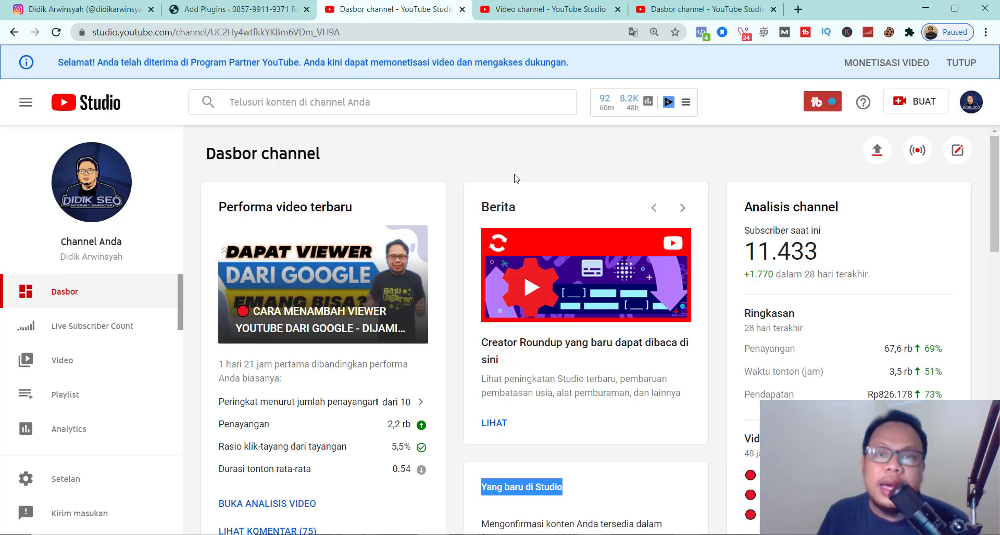
Step: Open the details of the newest upload, CARA MENAMBAH VIEWER YOUTUBE DARI GOOGLE, from the channel's video list
{"action": "left_click", "coordinate": [701, 8]}
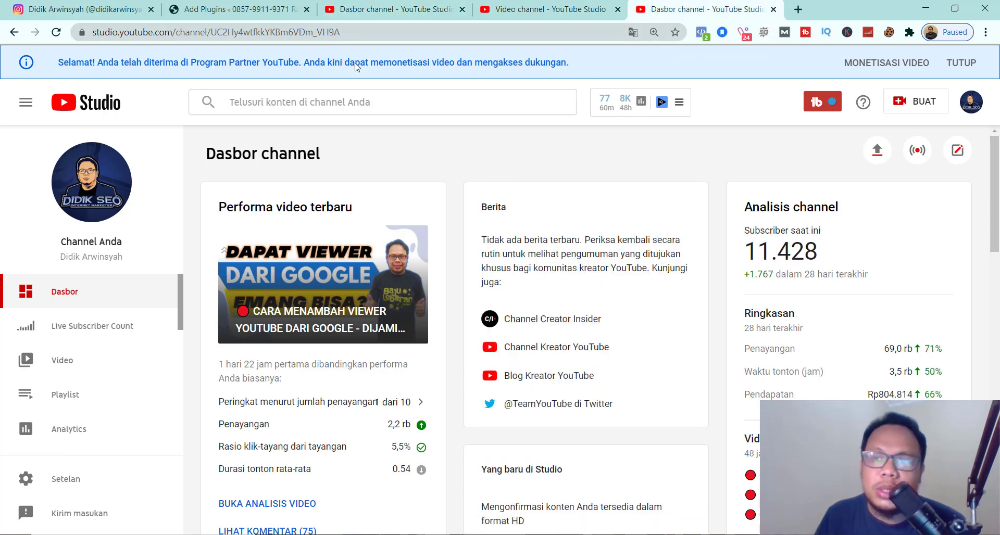
{"action": "scroll", "coordinate": [587, 346], "scroll_direction": "down", "scroll_amount": 3}
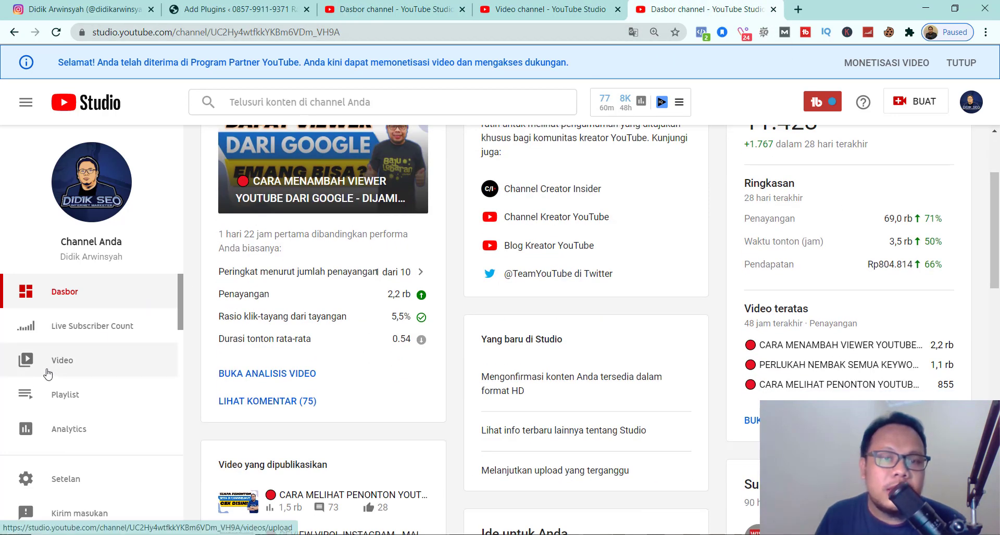
{"action": "left_click", "coordinate": [48, 372]}
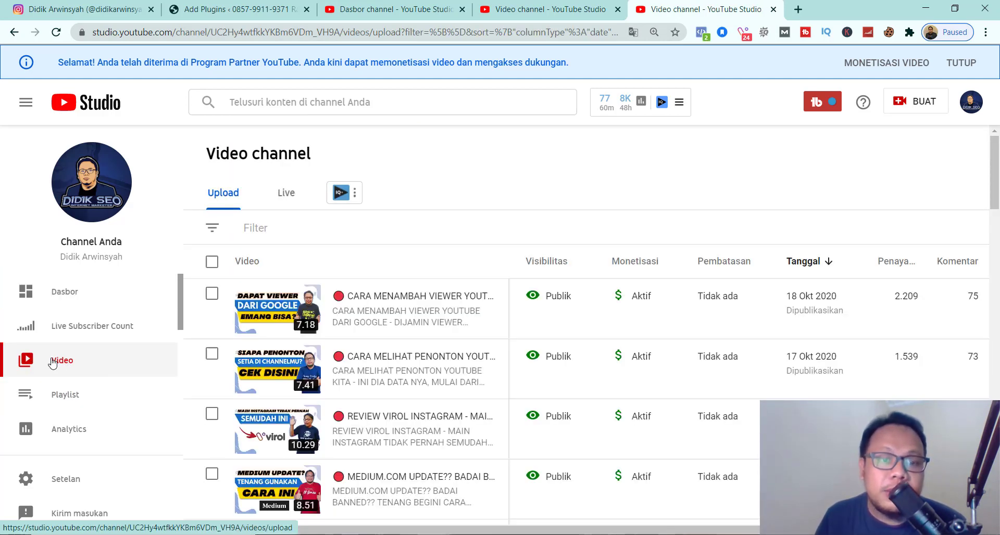
{"action": "mouse_move", "coordinate": [347, 297]}
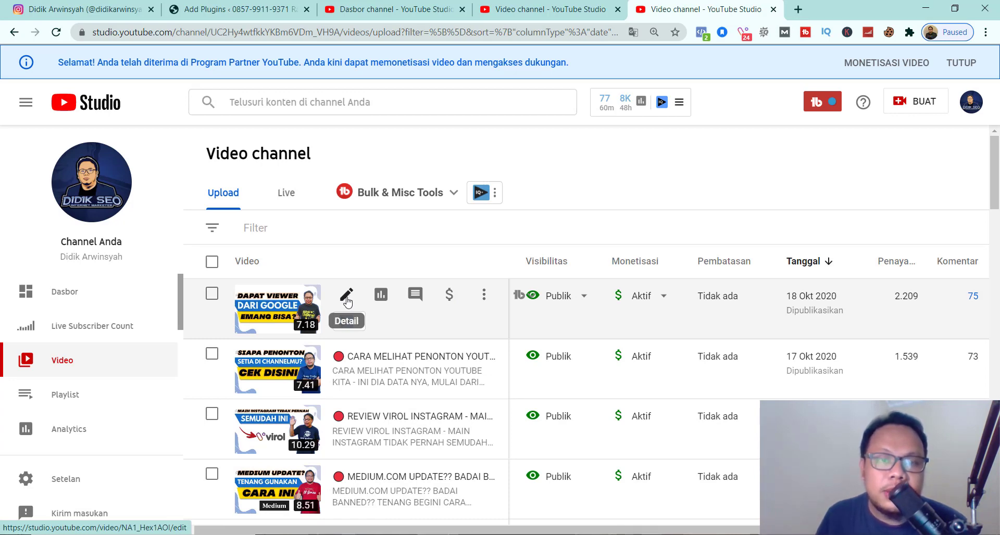
{"action": "left_click", "coordinate": [347, 296]}
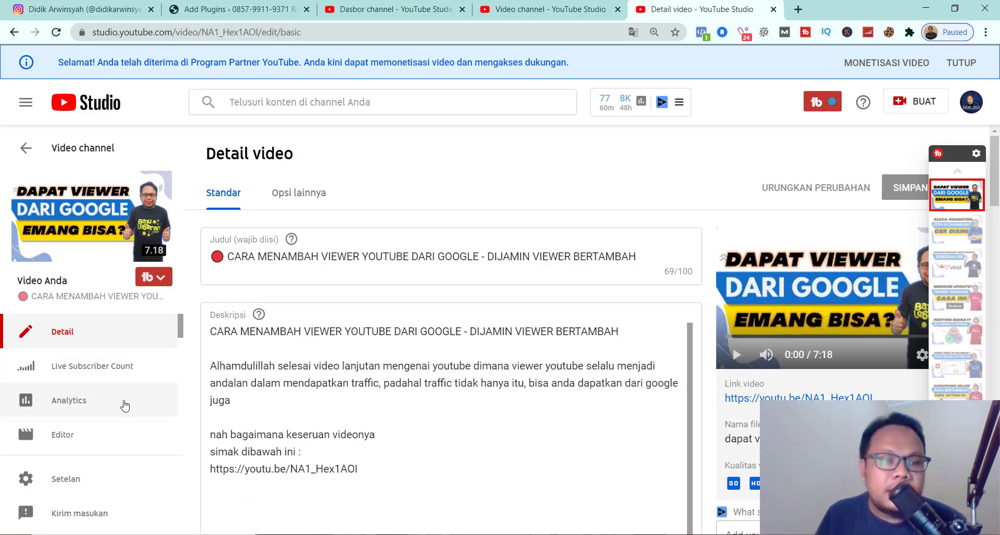
Step: Open this video in the Studio video editor
{"action": "scroll", "coordinate": [123, 383], "scroll_direction": "down", "scroll_amount": 2}
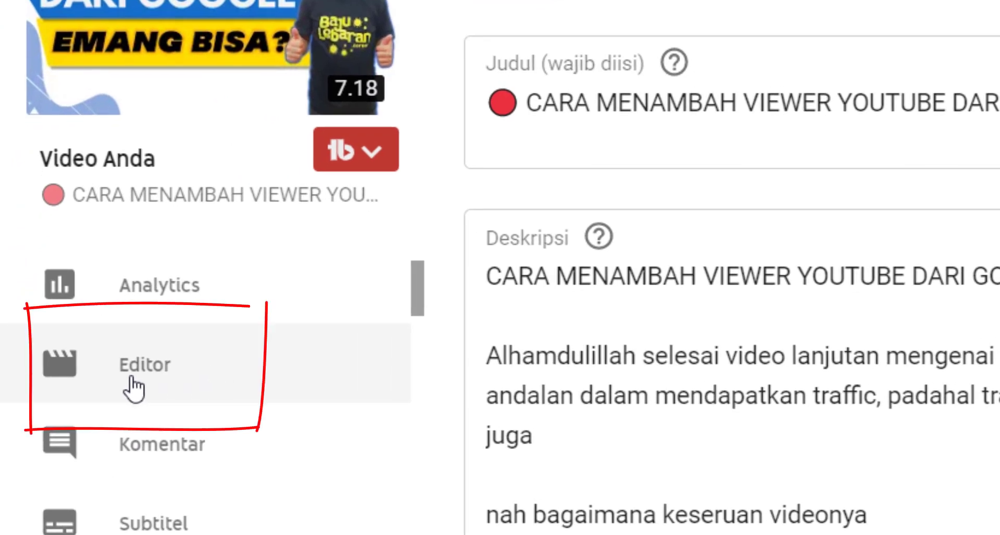
{"action": "scroll", "coordinate": [134, 384], "scroll_direction": "up", "scroll_amount": 2}
{"action": "scroll", "coordinate": [138, 406], "scroll_direction": "down", "scroll_amount": 2}
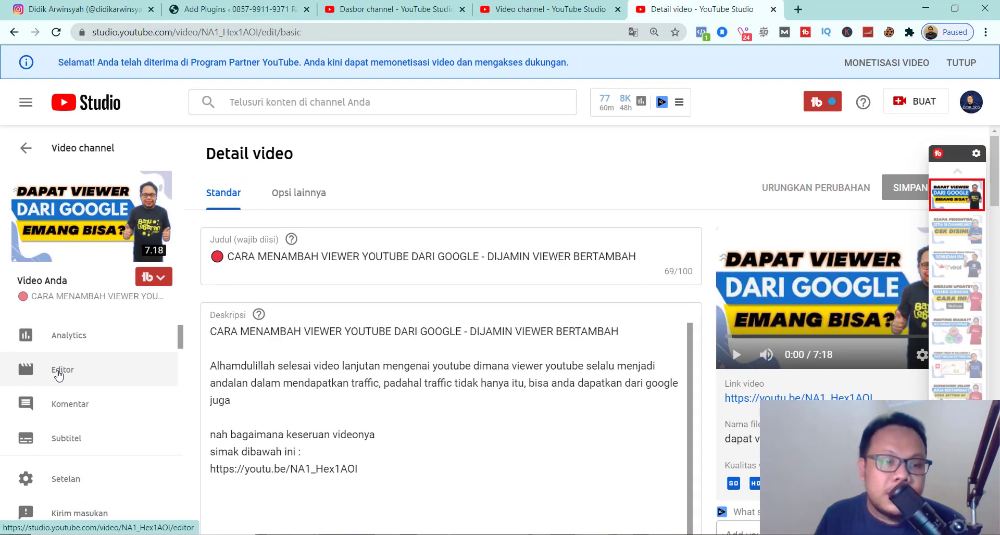
{"action": "left_click", "coordinate": [58, 374]}
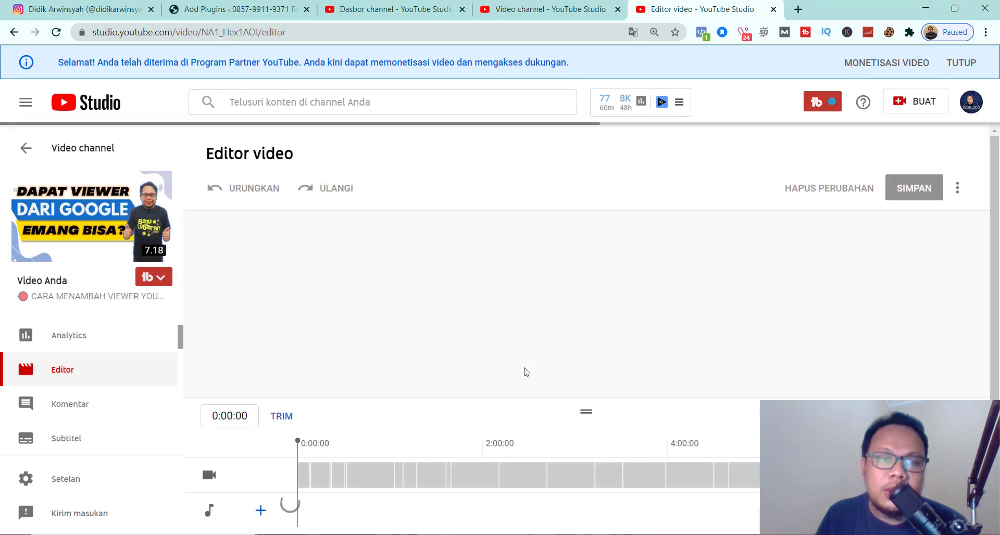
Step: Add a custom box blur and enlarge it to cover the Video results block in the preview
{"action": "scroll", "coordinate": [518, 375], "scroll_direction": "down", "scroll_amount": 3}
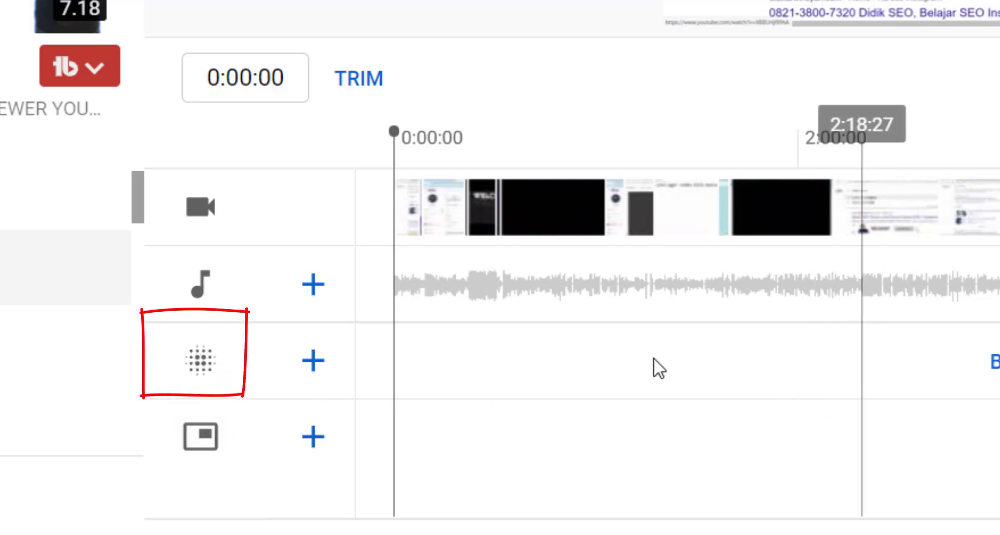
{"action": "left_click", "coordinate": [318, 366]}
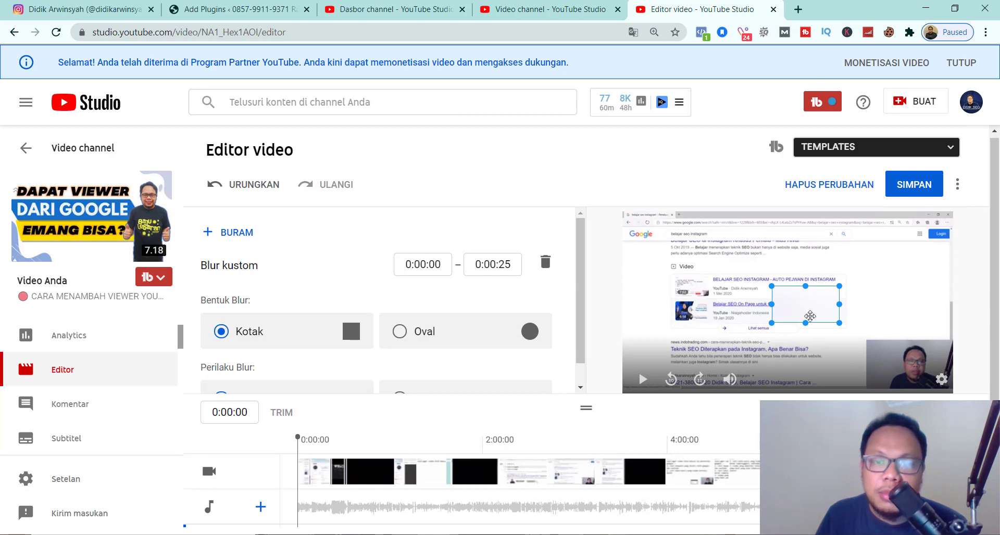
{"action": "left_click_drag", "start_coordinate": [806, 316], "coordinate": [695, 299]}
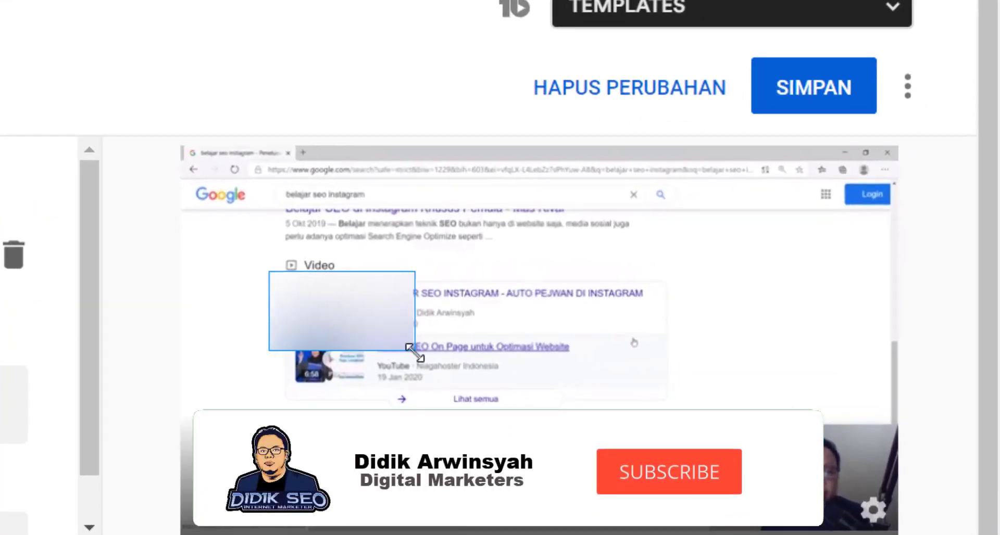
{"action": "left_click_drag", "start_coordinate": [415, 350], "coordinate": [492, 366]}
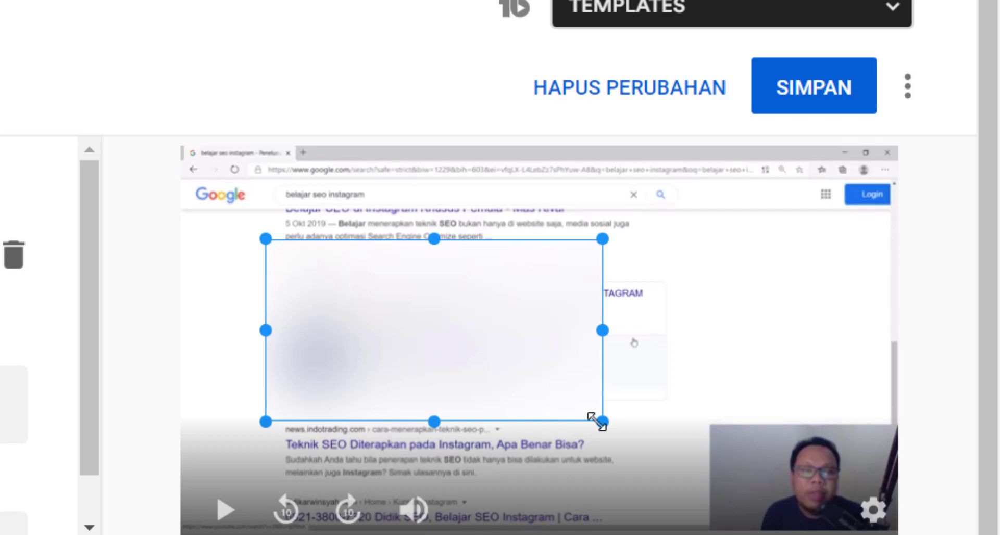
{"action": "left_click_drag", "start_coordinate": [601, 330], "coordinate": [668, 330]}
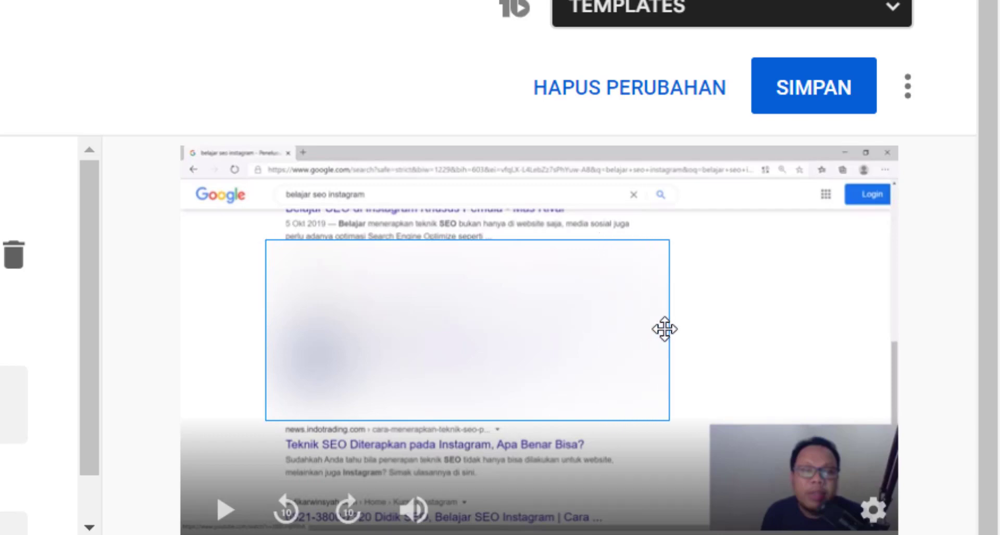
{"action": "left_click_drag", "start_coordinate": [468, 239], "coordinate": [470, 255]}
{"action": "left_click_drag", "start_coordinate": [467, 419], "coordinate": [467, 410]}
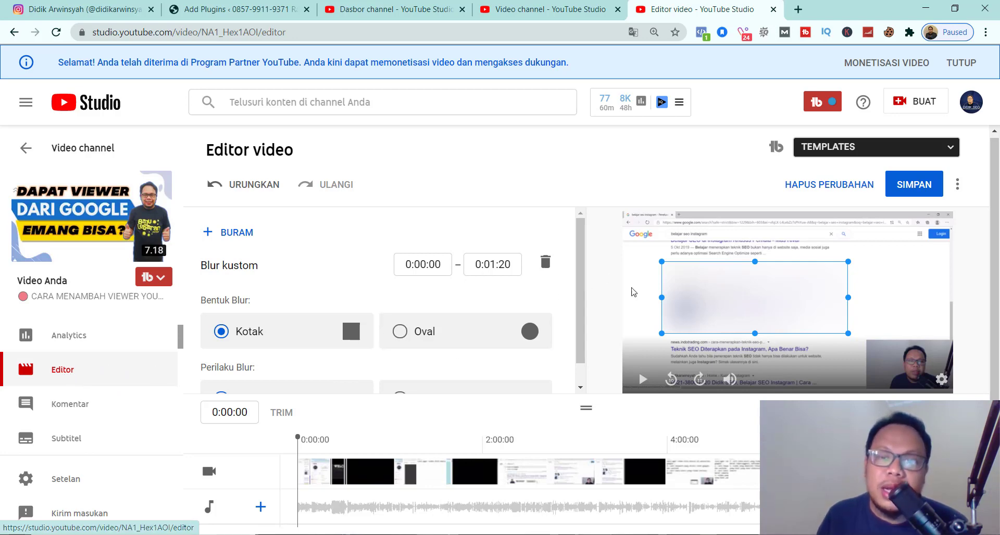
{"action": "mouse_move", "coordinate": [753, 301]}
{"action": "left_mouse_down"}
{"action": "mouse_move", "coordinate": [746, 330]}
{"action": "mouse_move", "coordinate": [748, 298]}
{"action": "left_mouse_up"}
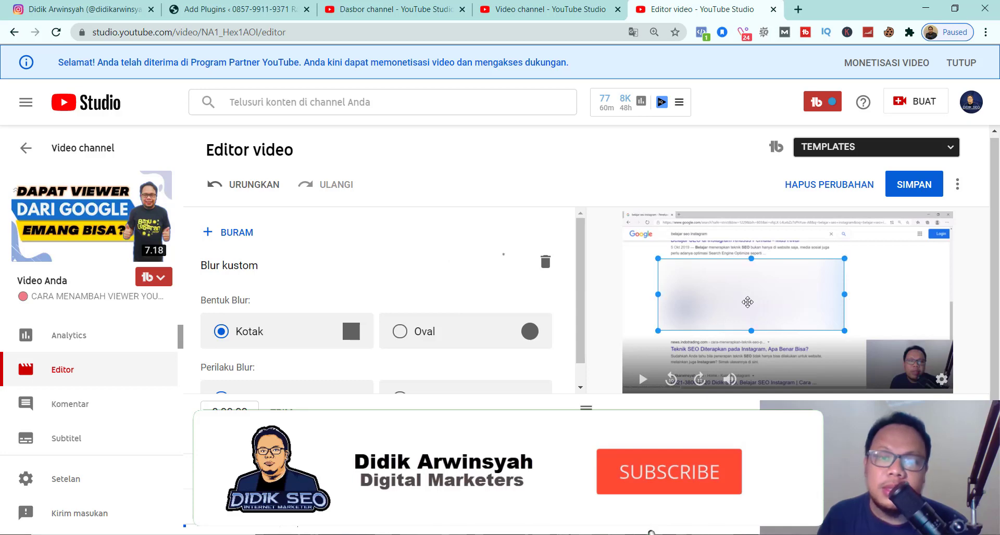
Step: Shrink the custom blur and move it over the presenter's webcam image in the preview
{"action": "scroll", "coordinate": [582, 448], "scroll_direction": "down", "scroll_amount": 1}
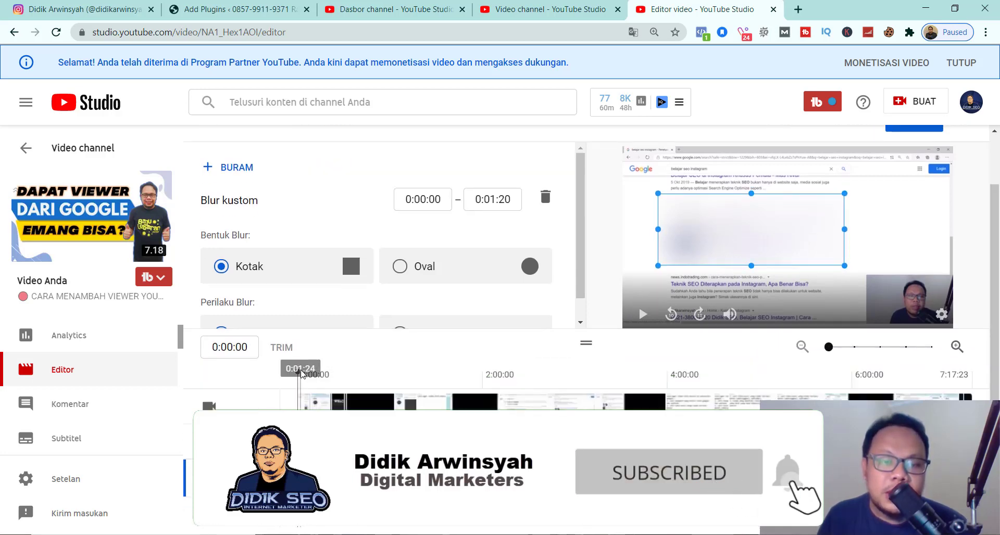
{"action": "left_click_drag", "start_coordinate": [297, 372], "coordinate": [286, 389]}
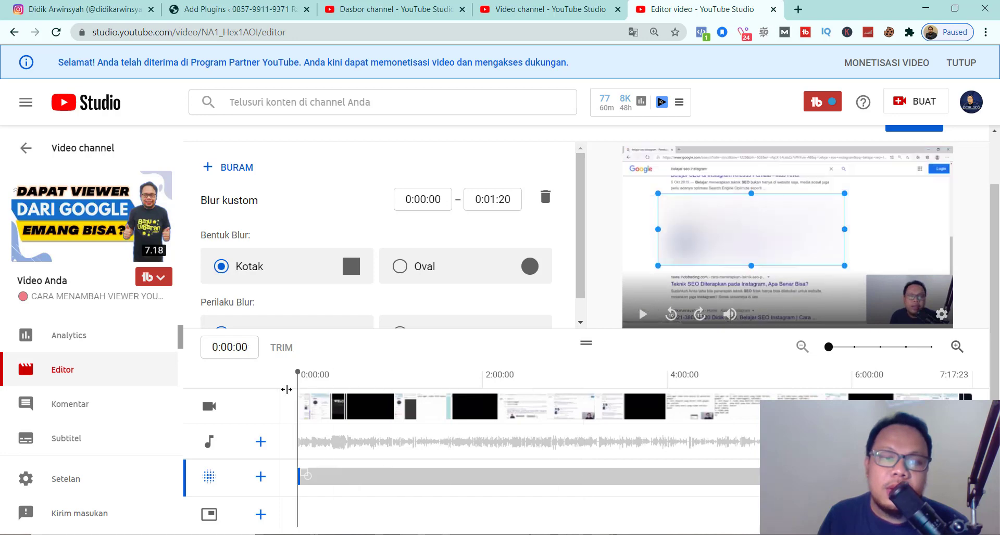
{"action": "left_click_drag", "start_coordinate": [657, 193], "coordinate": [736, 223]}
{"action": "left_click_drag", "start_coordinate": [808, 257], "coordinate": [903, 309]}
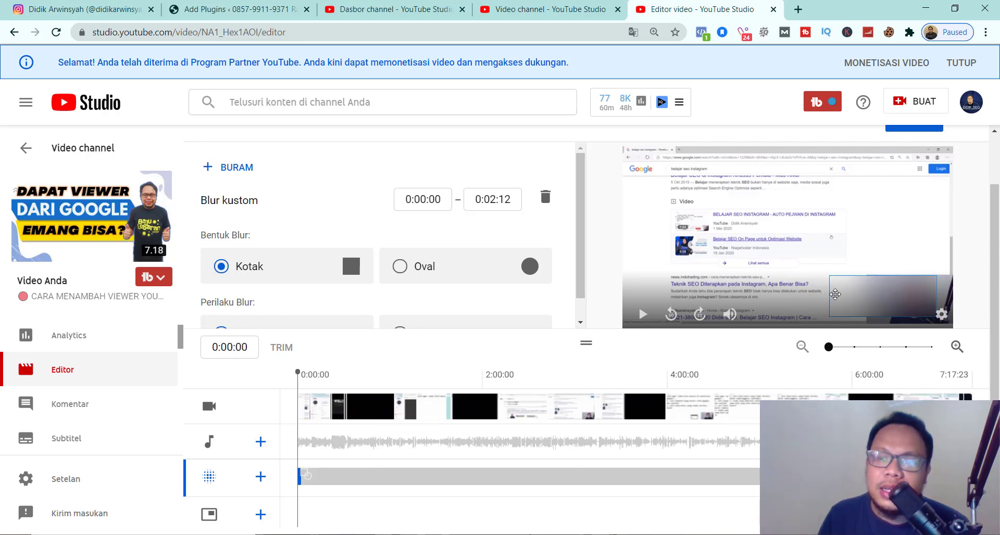
Step: Resize the custom blur and place it over the two video thumbnails in the previewed search results
{"action": "left_click_drag", "start_coordinate": [830, 297], "coordinate": [741, 263]}
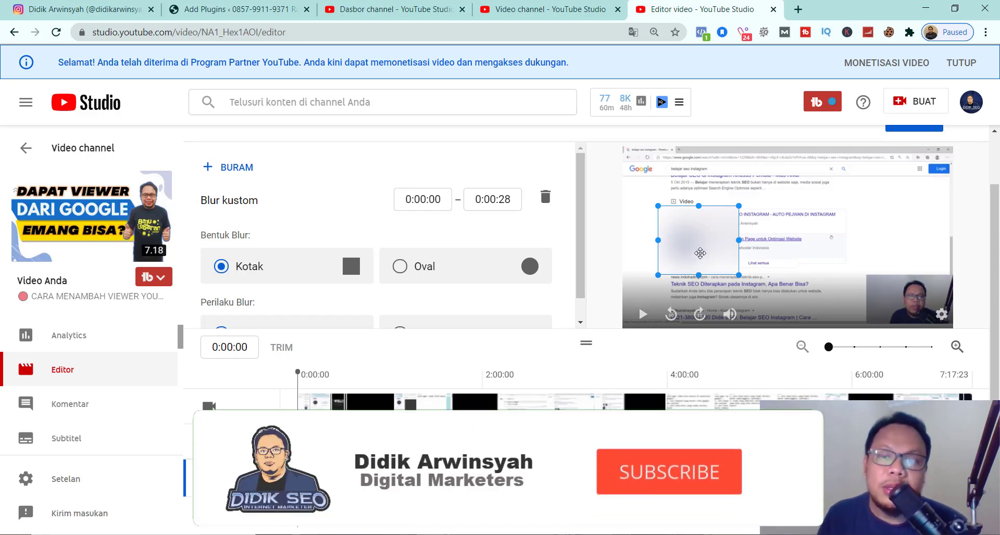
{"action": "left_click_drag", "start_coordinate": [699, 253], "coordinate": [704, 253]}
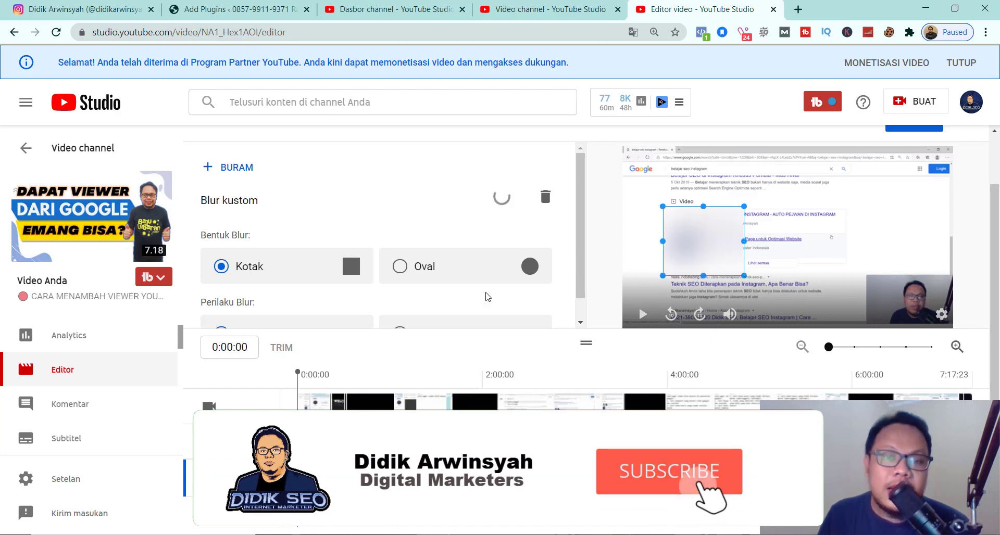
{"action": "scroll", "coordinate": [487, 295], "scroll_direction": "down", "scroll_amount": 1}
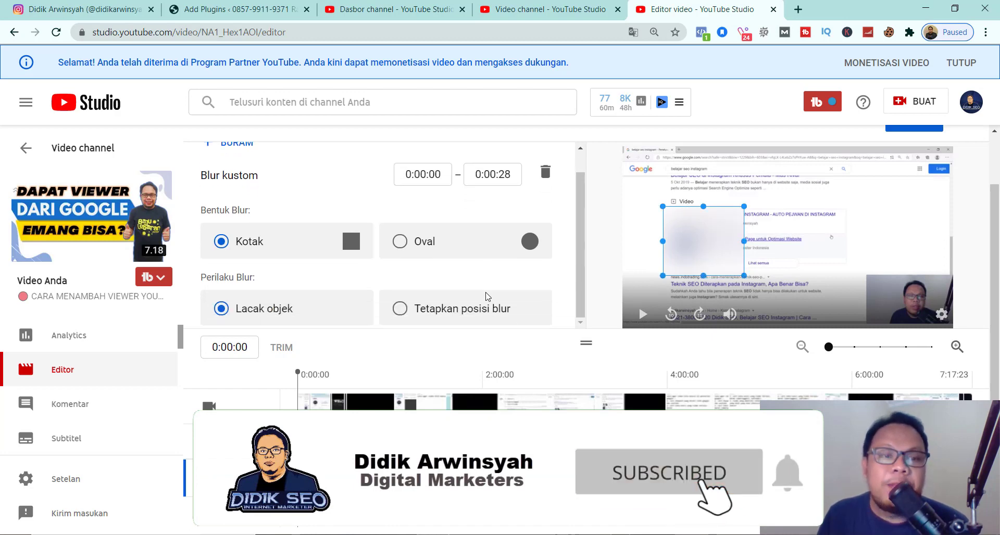
Step: Try the Oval shape on the custom blur and switch it back to Kotak
{"action": "left_click", "coordinate": [400, 242]}
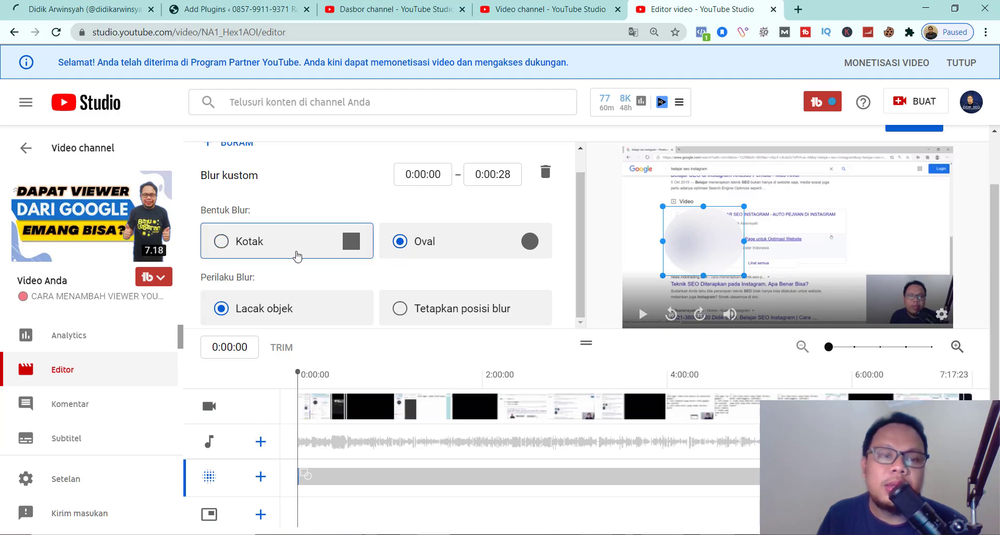
{"action": "scroll", "coordinate": [341, 283], "scroll_direction": "down", "scroll_amount": 3}
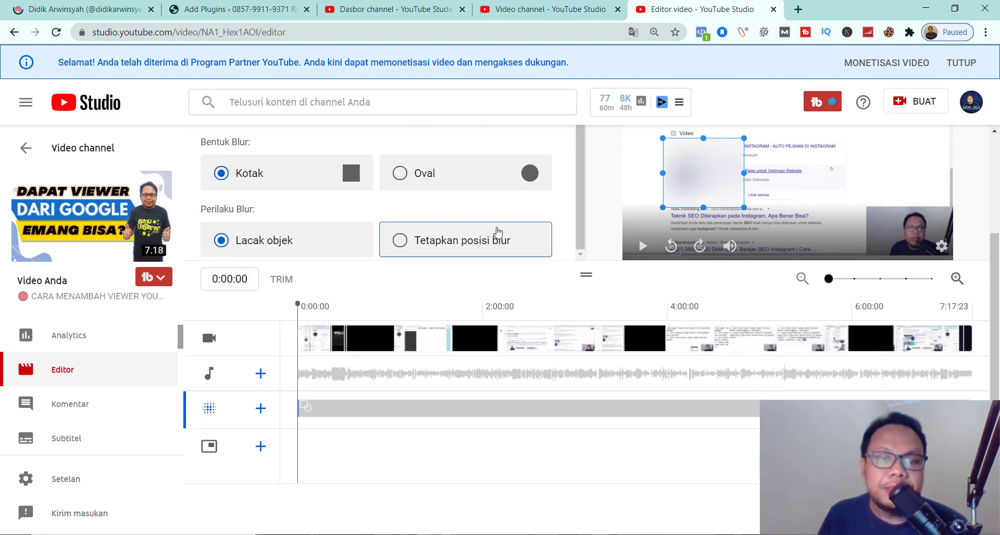
{"action": "scroll", "coordinate": [499, 232], "scroll_direction": "up", "scroll_amount": 5}
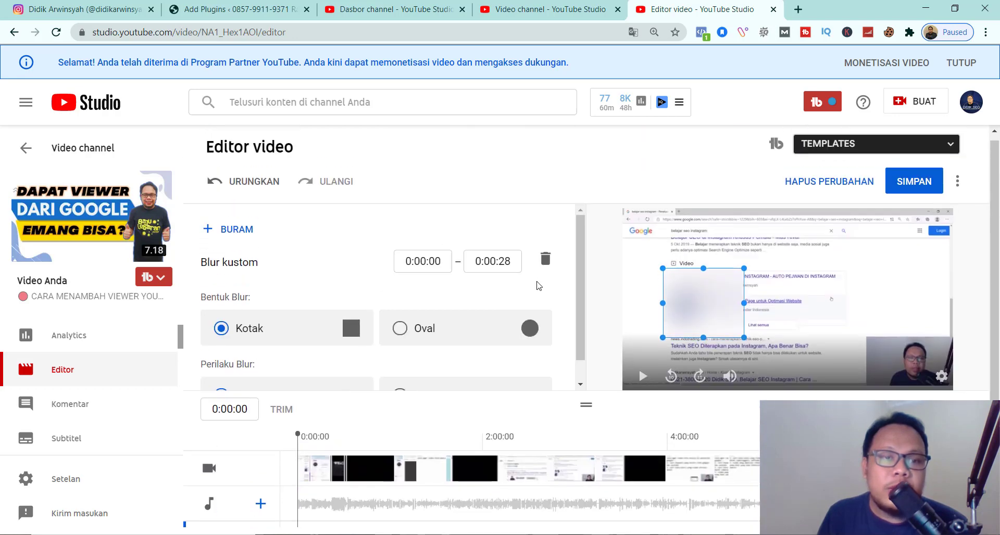
Step: Open the editor's audio collection, preview the track Forget Me Not, and browse the other available tracks
{"action": "scroll", "coordinate": [508, 315], "scroll_direction": "down", "scroll_amount": 5}
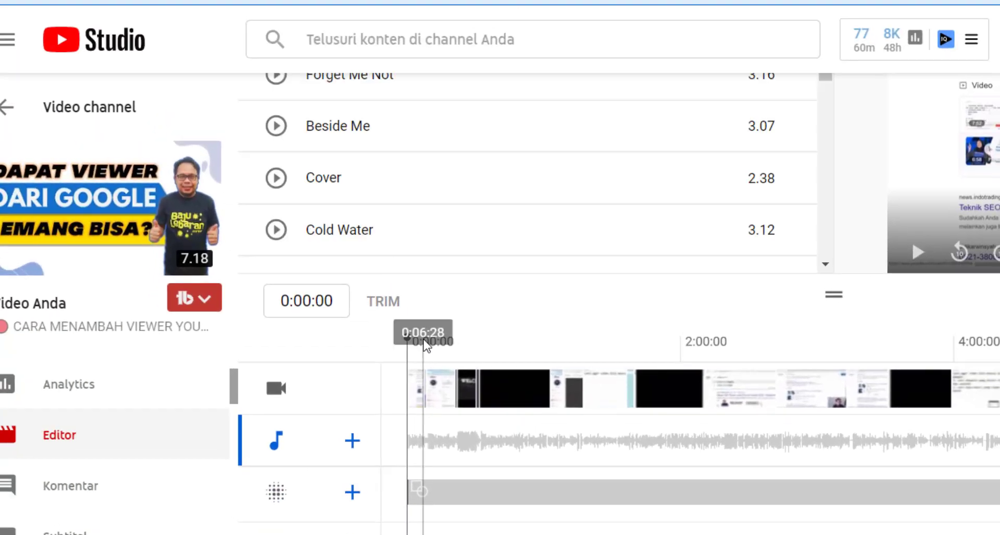
{"action": "scroll", "coordinate": [425, 338], "scroll_direction": "up", "scroll_amount": 3}
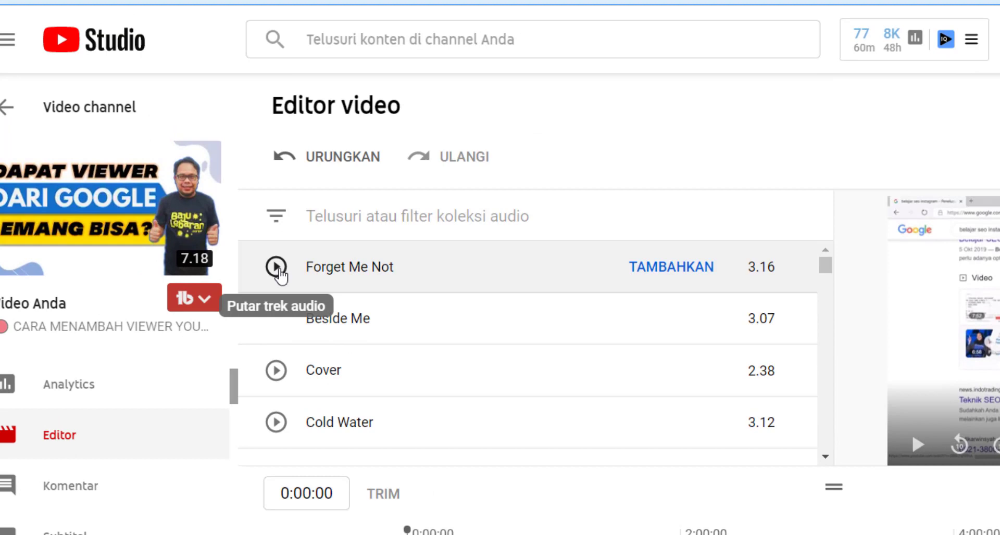
{"action": "left_click", "coordinate": [276, 268]}
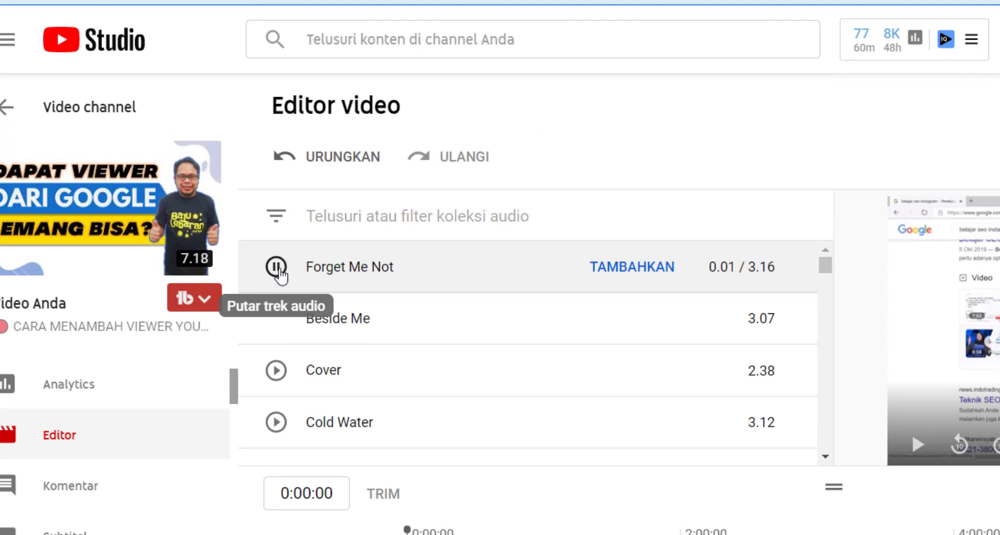
{"action": "scroll", "coordinate": [373, 339], "scroll_direction": "down", "scroll_amount": 15}
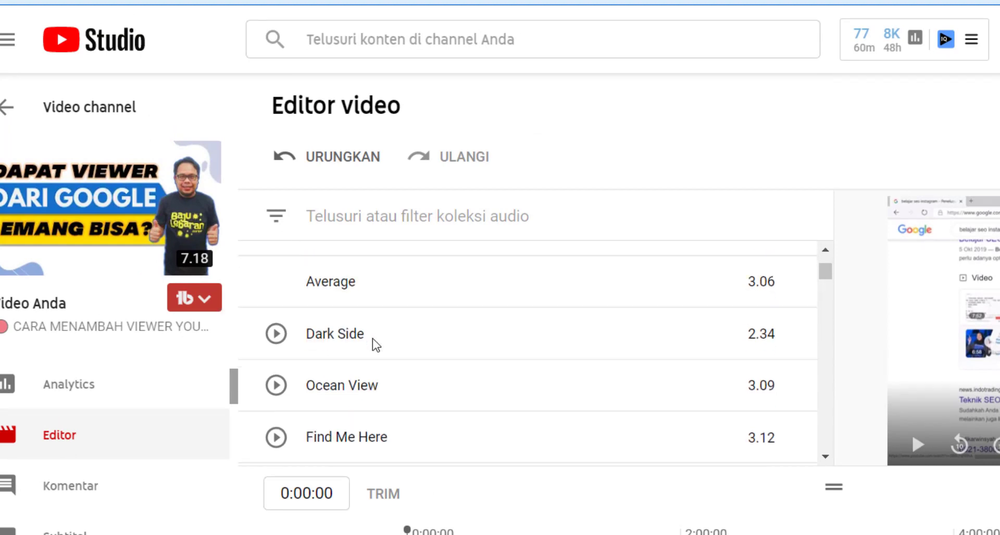
{"action": "scroll", "coordinate": [375, 343], "scroll_direction": "down", "scroll_amount": 15}
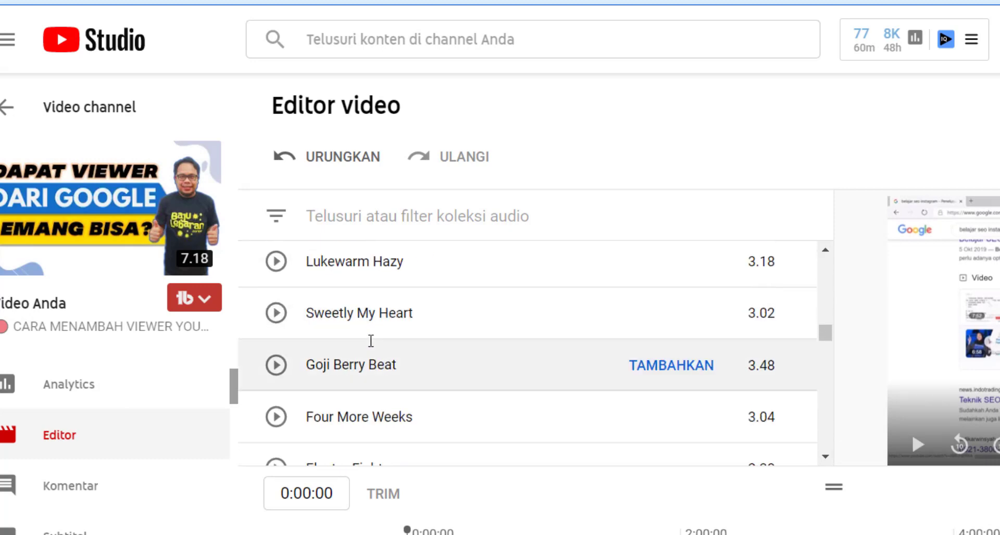
{"action": "scroll", "coordinate": [373, 348], "scroll_direction": "down", "scroll_amount": 10}
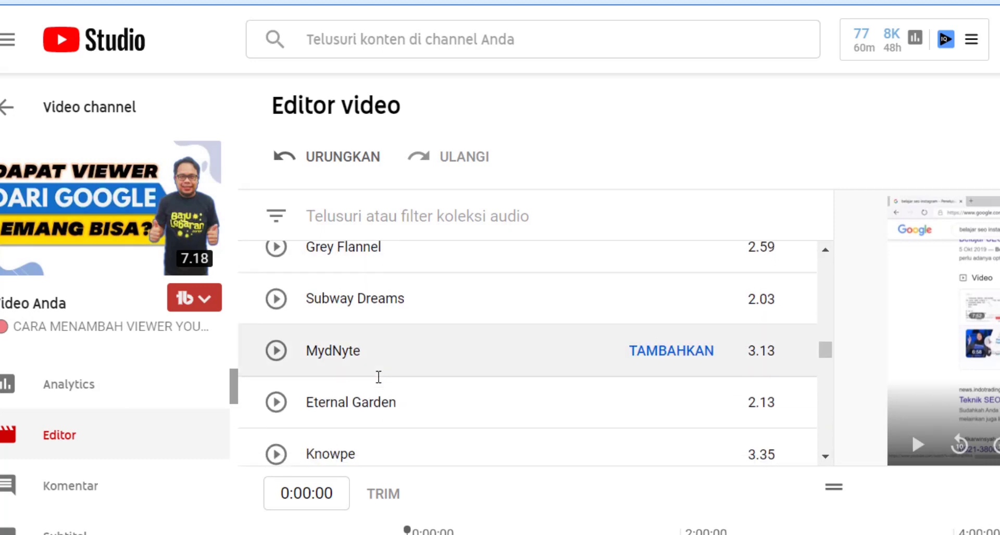